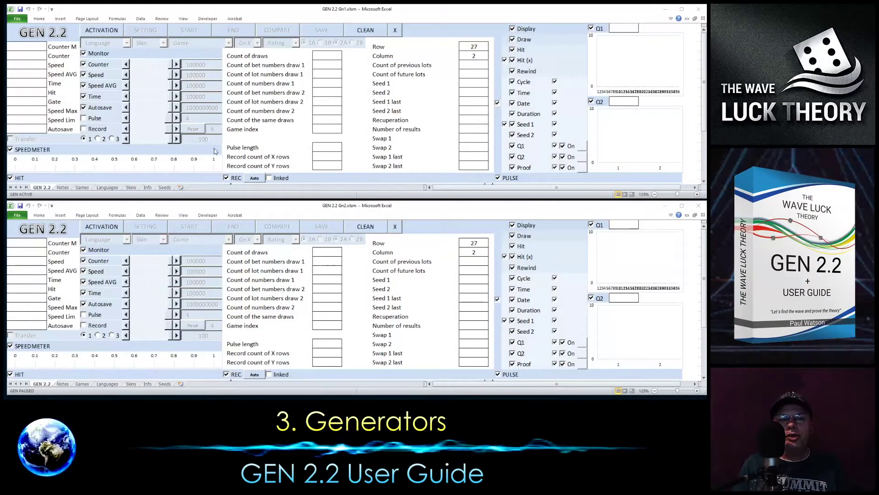
- Bring both generator workbooks forward and activate the top generator
left_click(270, 9)
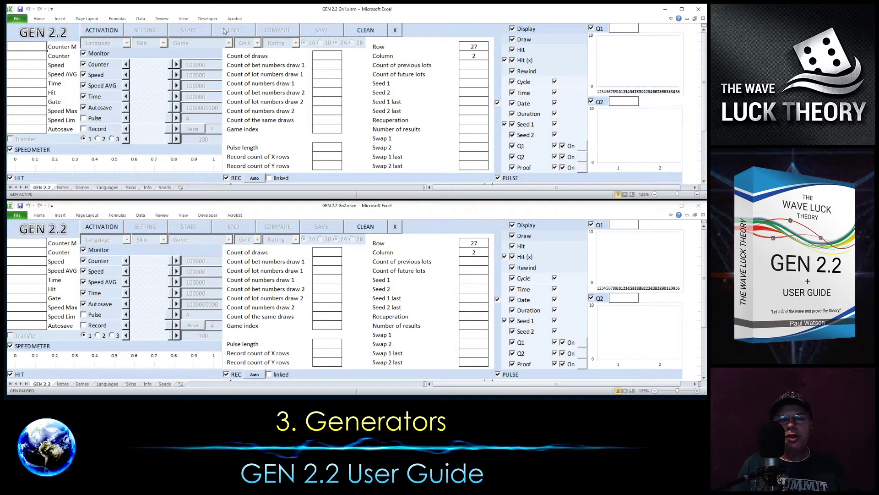
left_click(316, 209)
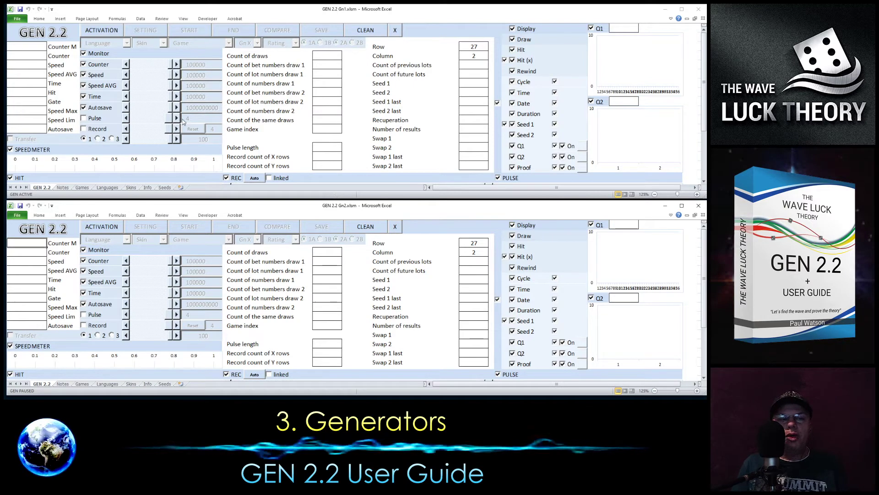
left_click(109, 8)
left_click(101, 29)
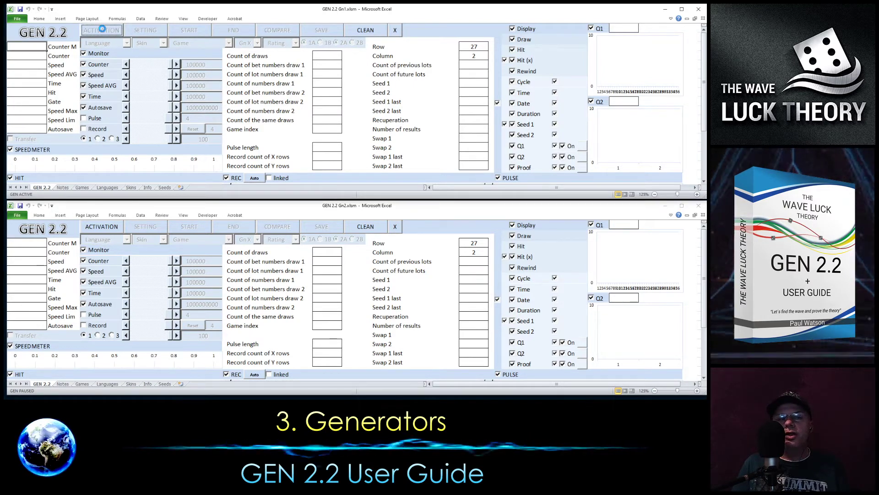
- Give the top generator the Blue X skin, leaving the language unchanged
left_click(127, 43)
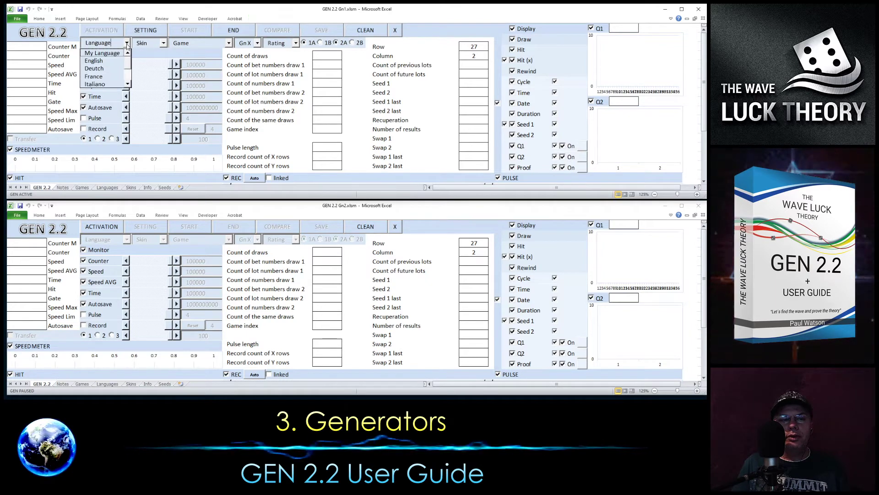
left_click(110, 61)
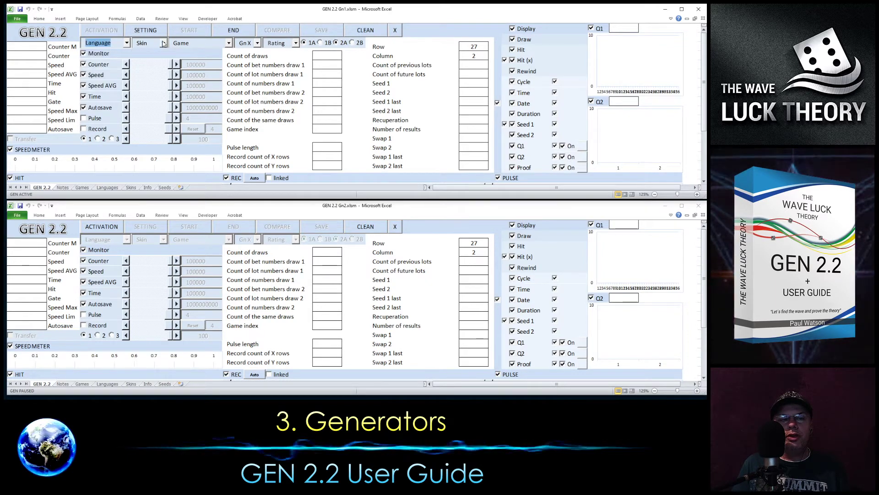
left_click(163, 43)
scroll(158, 78, "down", 2)
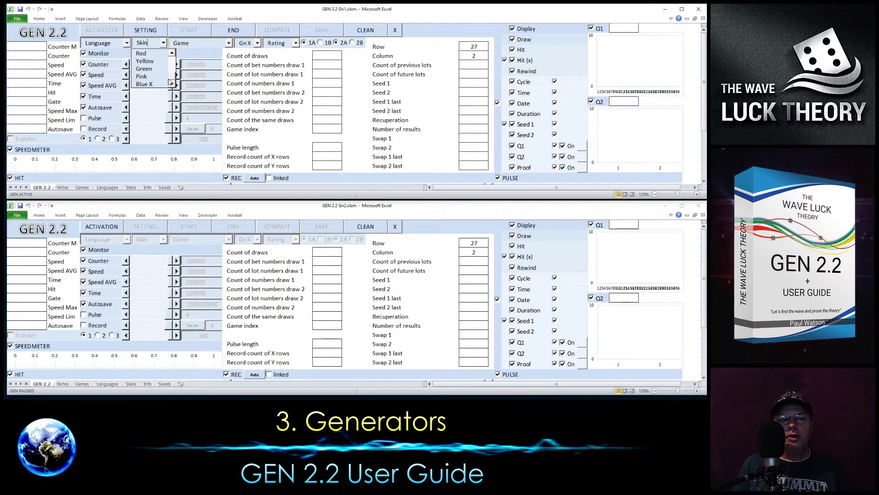
left_click(155, 83)
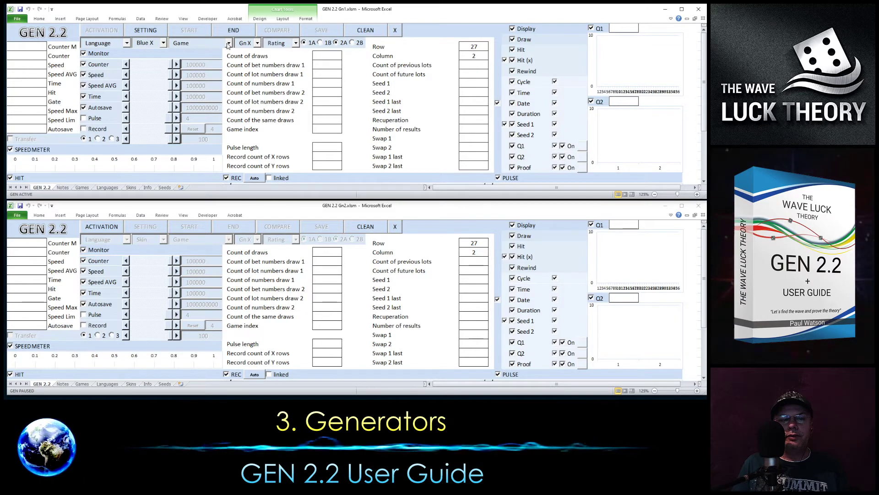
- Set the top generator to game Fantasy 5, generator Gn 1 and rating x!
left_click(228, 43)
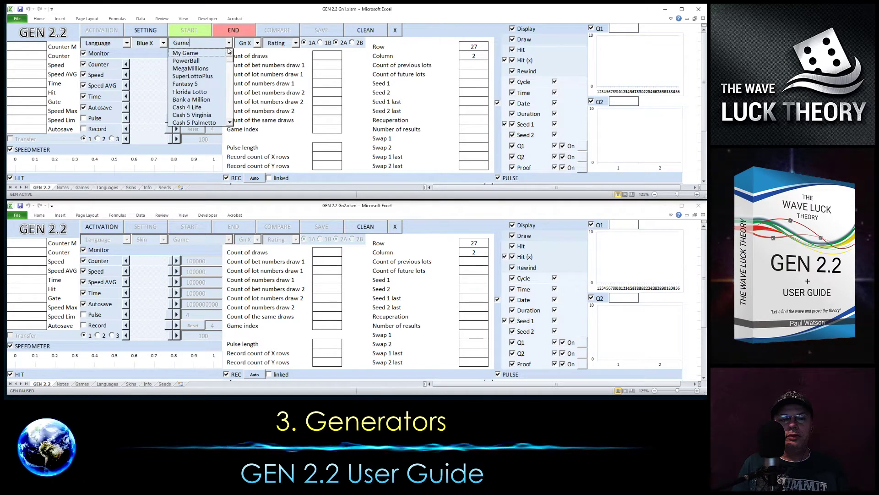
left_click(198, 85)
left_click(258, 43)
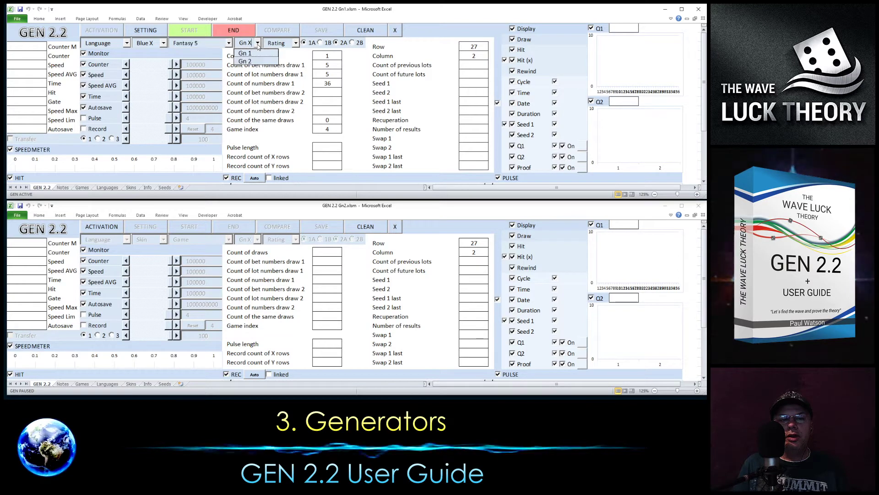
left_click(245, 52)
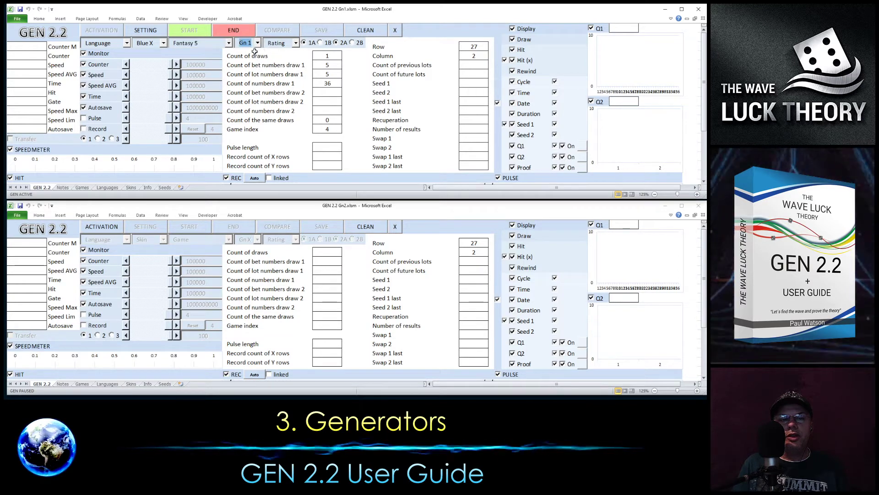
left_click(296, 43)
left_click(272, 77)
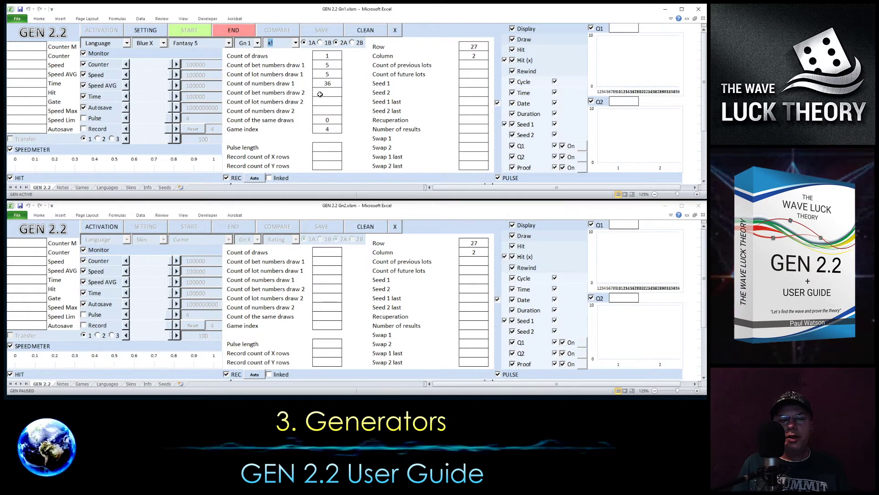
- Enter pulse length 1, X row count 1, recuperation 0 and 3 results, then apply Gn1's settings
left_click(330, 147)
type("1")
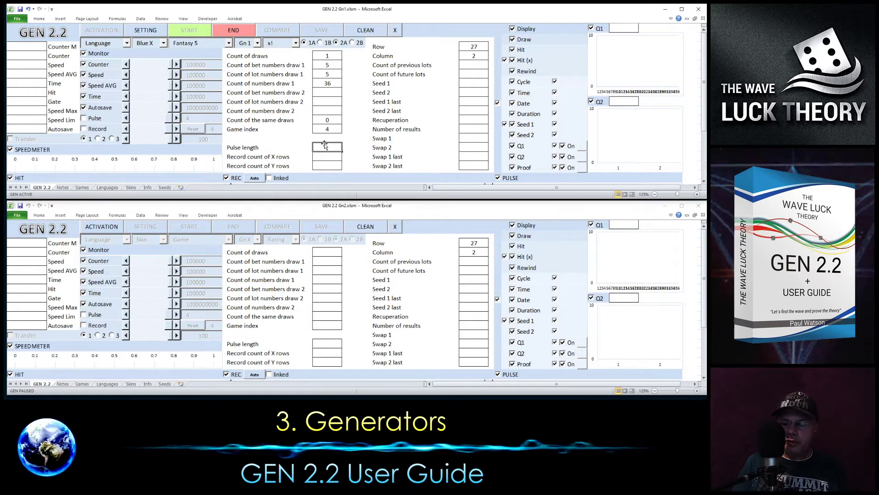
key("Return")
type("1")
key("Return")
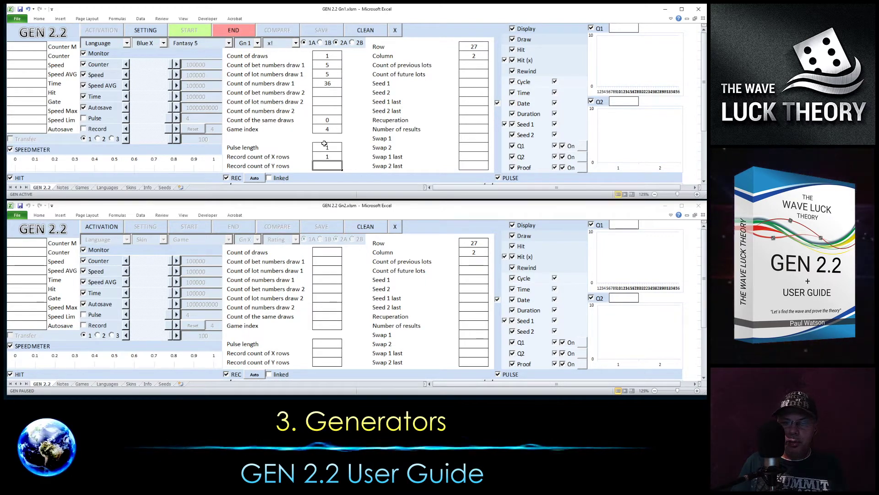
left_click(483, 64)
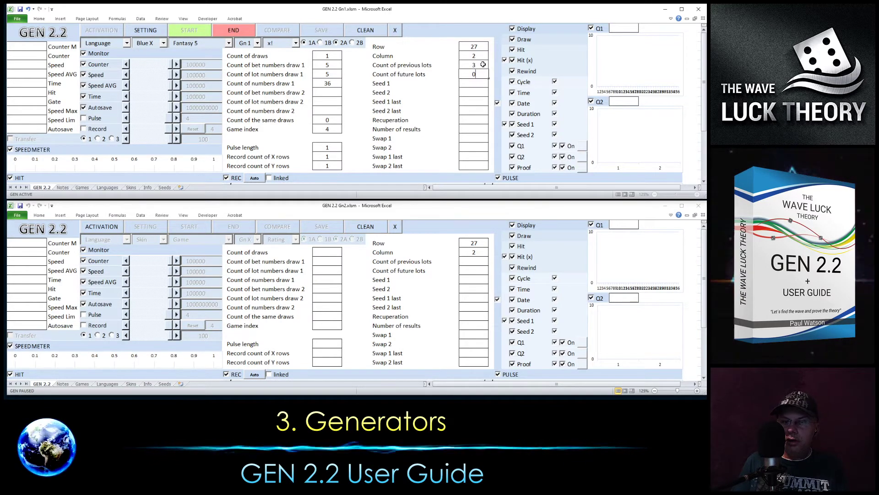
left_click(474, 120)
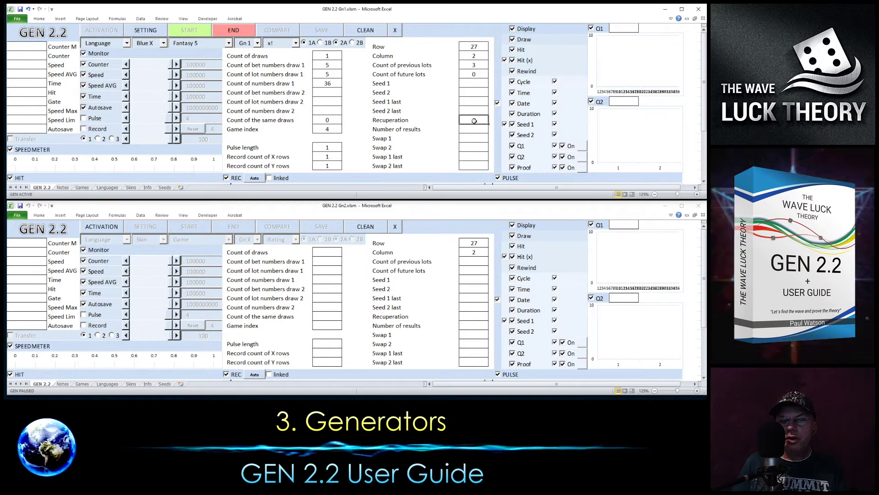
type("0")
key("Return")
type("3")
left_click(156, 31)
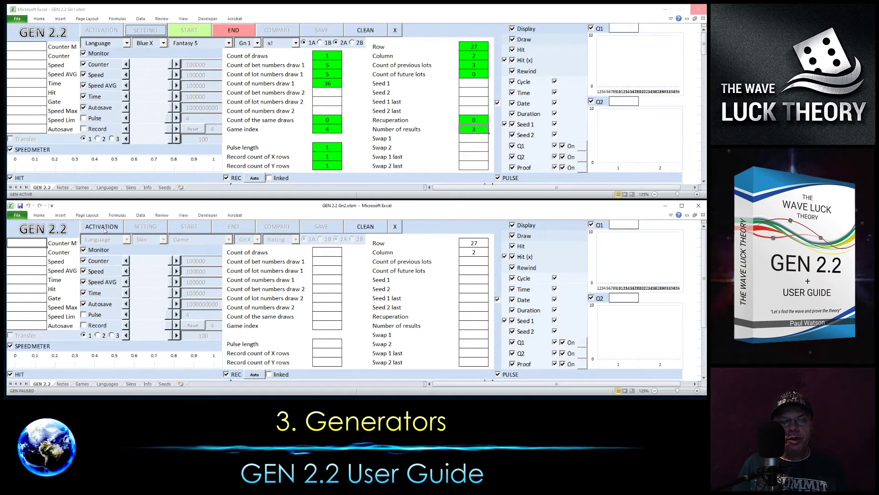
- Give the Gn2 workbook the Blue X skin, keeping its language unchanged
left_click(128, 240)
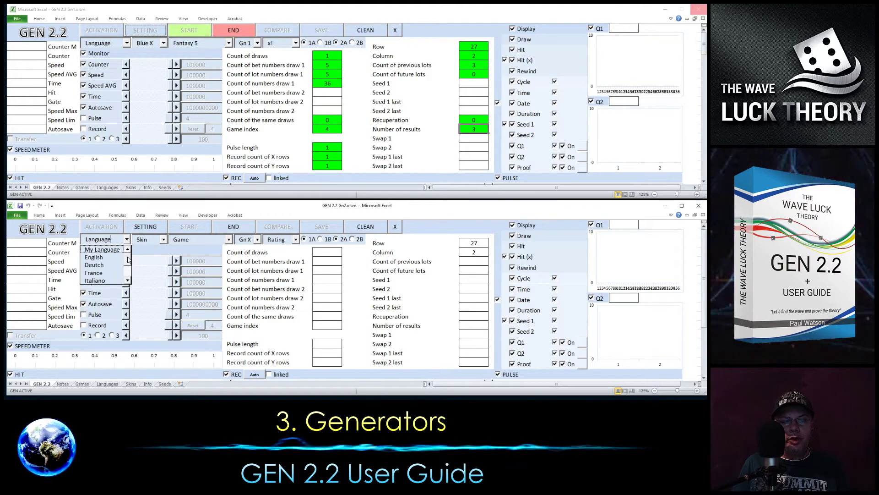
left_click(127, 239)
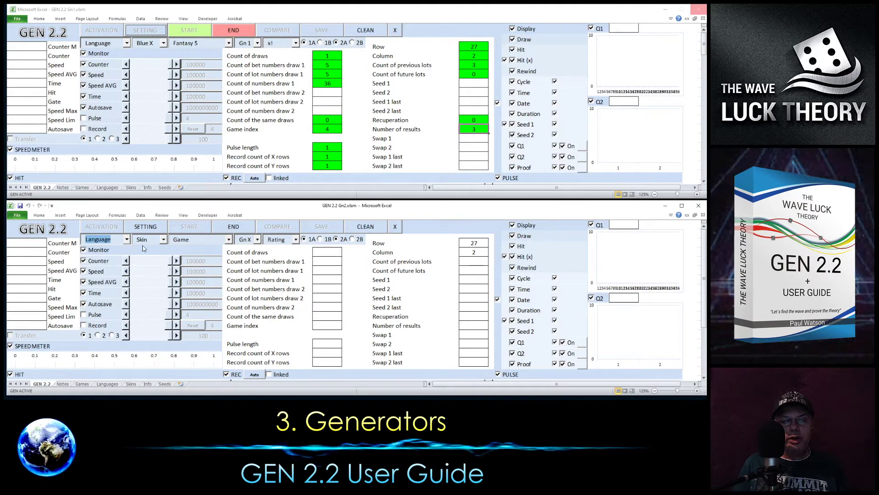
left_click(163, 240)
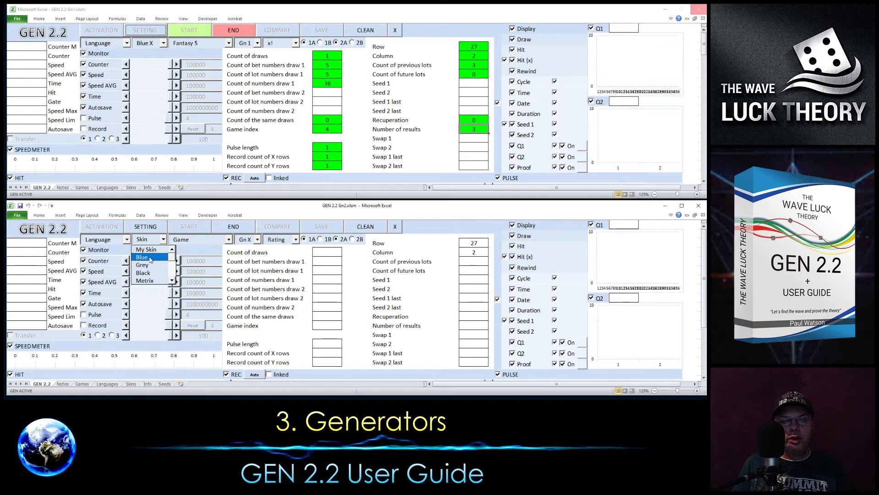
scroll(161, 275, "down", 3)
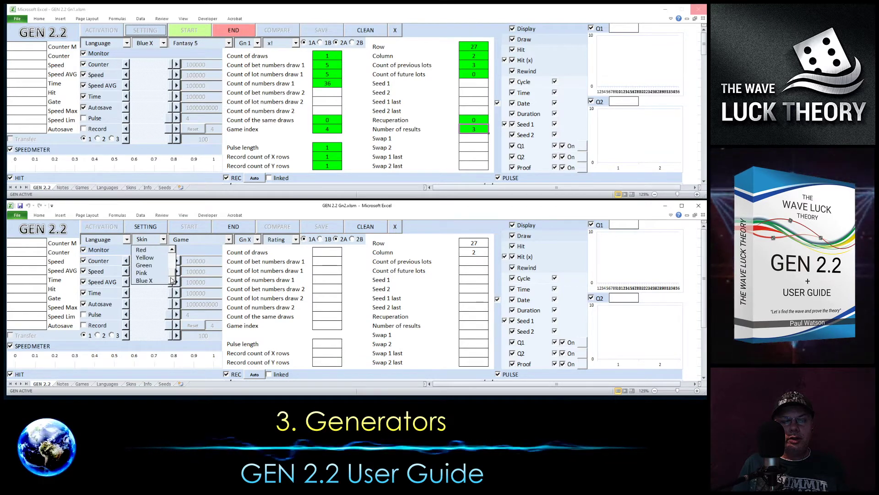
left_click(156, 280)
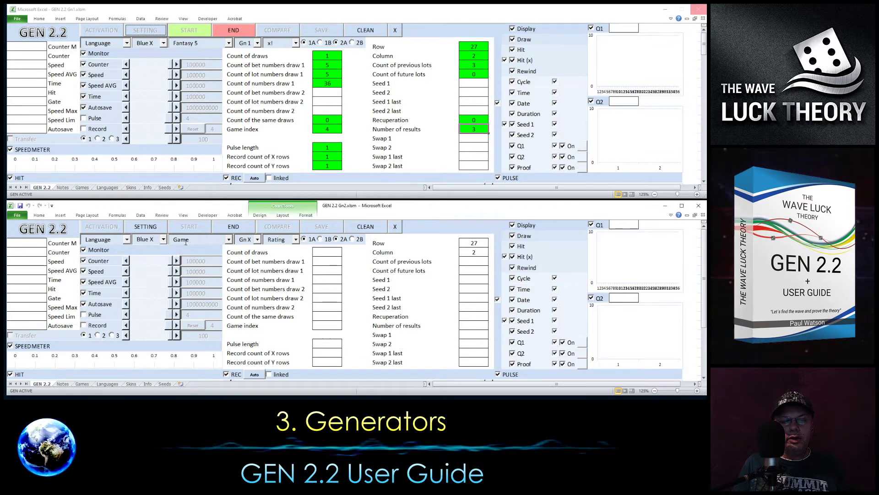
- Set Gn2 to game Fantasy 5, generator Gn 2 and rating x!
left_click(228, 239)
left_click(206, 283)
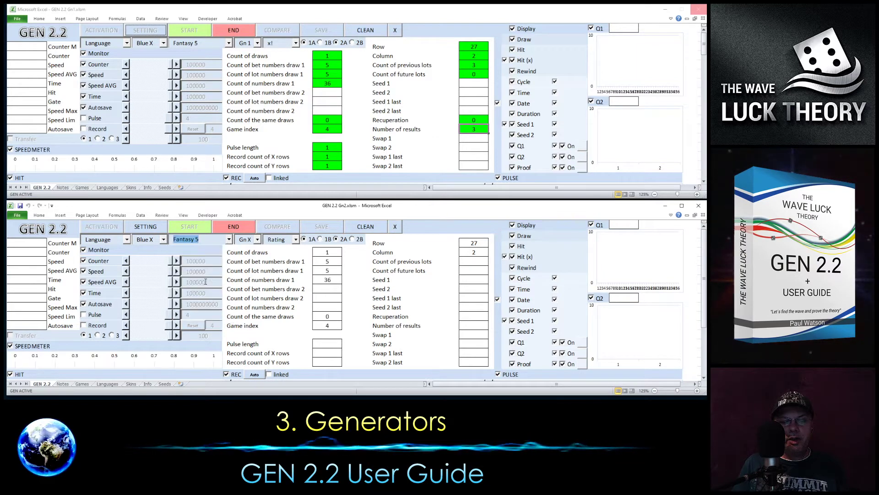
left_click(257, 239)
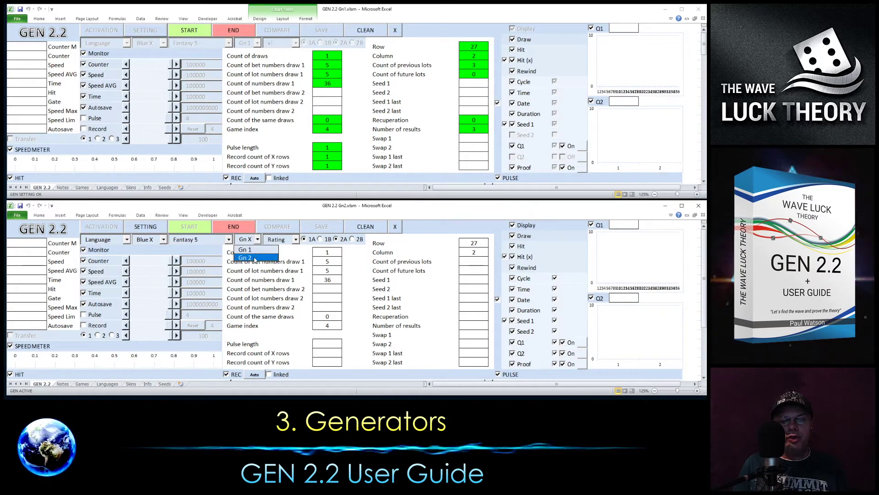
left_click(254, 258)
left_click(295, 239)
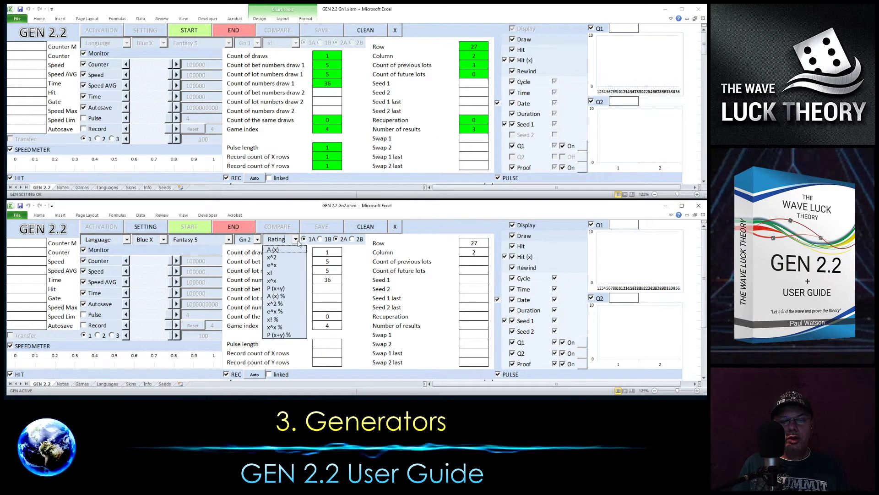
left_click(281, 274)
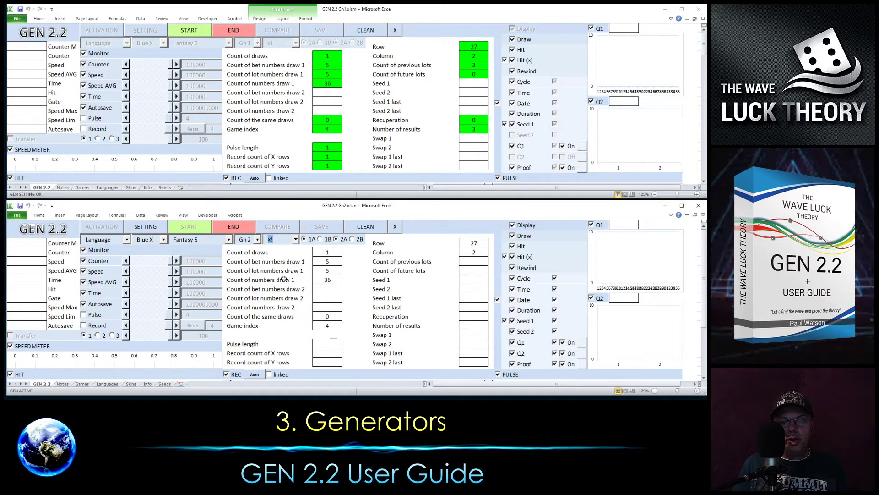
left_click(323, 341)
- Enter 1 for Gn2's pulse length and both row counts, 3 results, apply, then maximize Gn1
type("1")
key("Return")
type("1")
key("Return")
type("1")
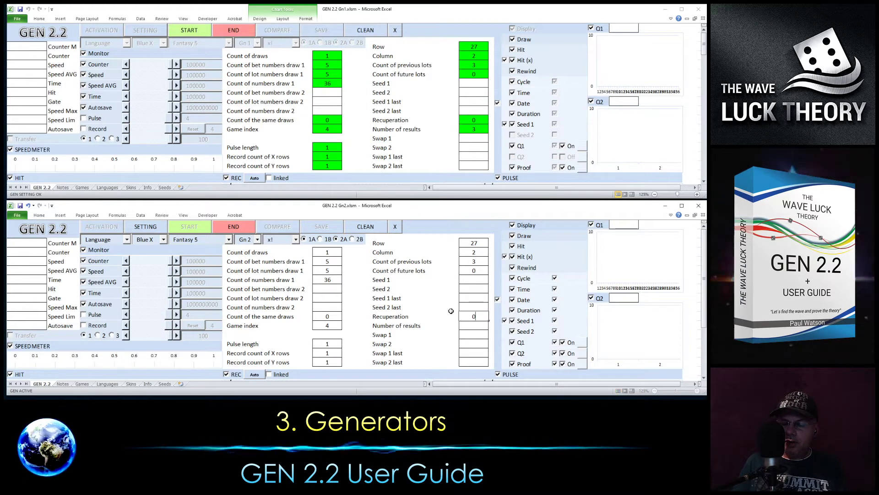
key("Return")
type("3")
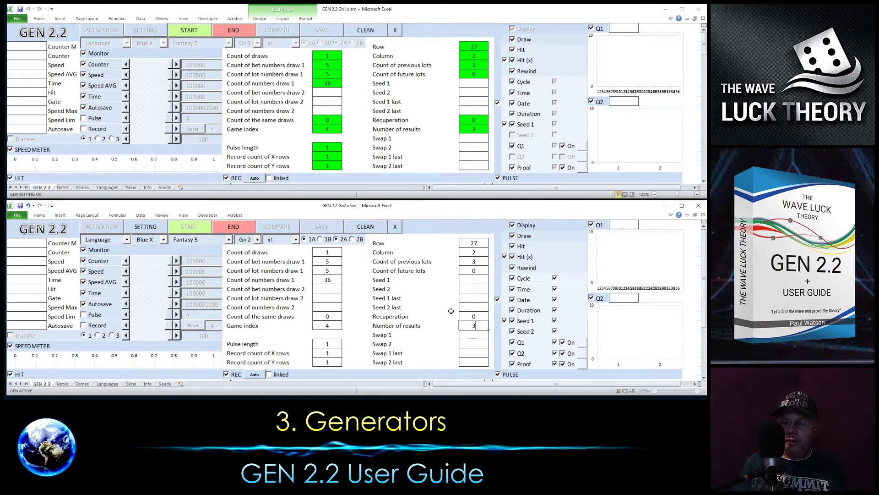
left_click(145, 226)
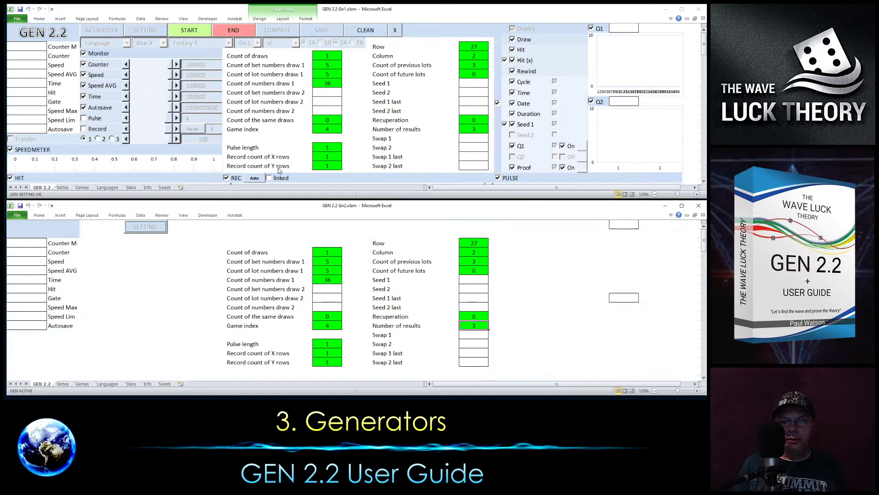
left_click(680, 9)
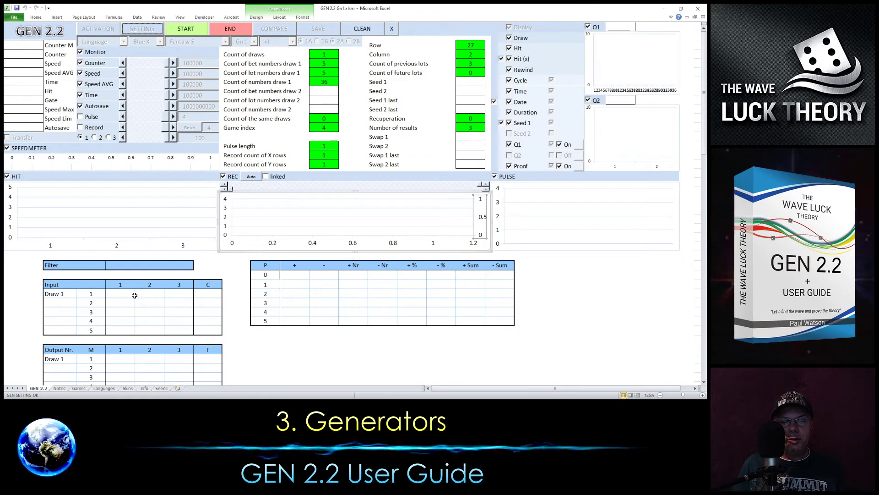
- Copy the draw numbers in B2:D6 on the Notes sheet
left_click(60, 388)
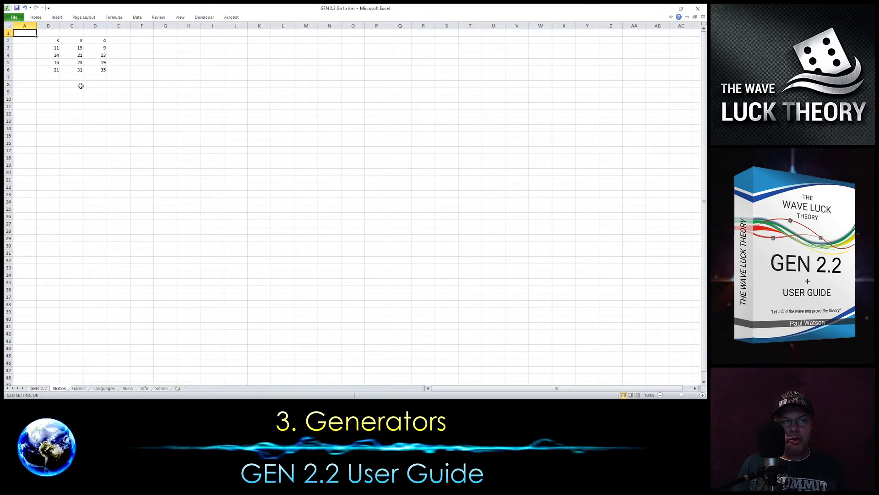
left_click_drag(53, 41, 88, 68)
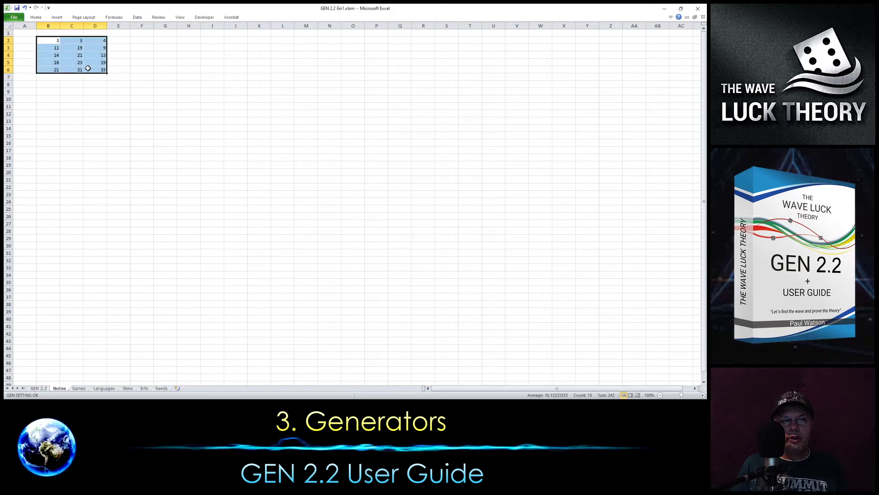
right_click(79, 61)
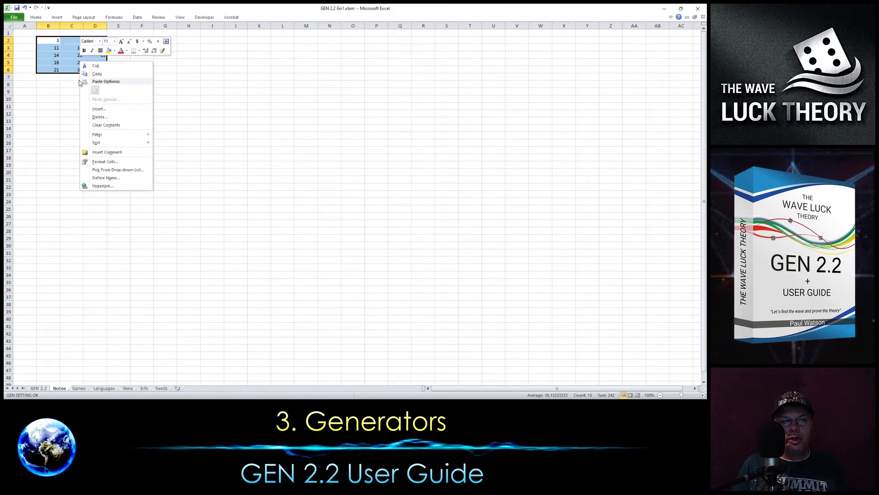
left_click(97, 74)
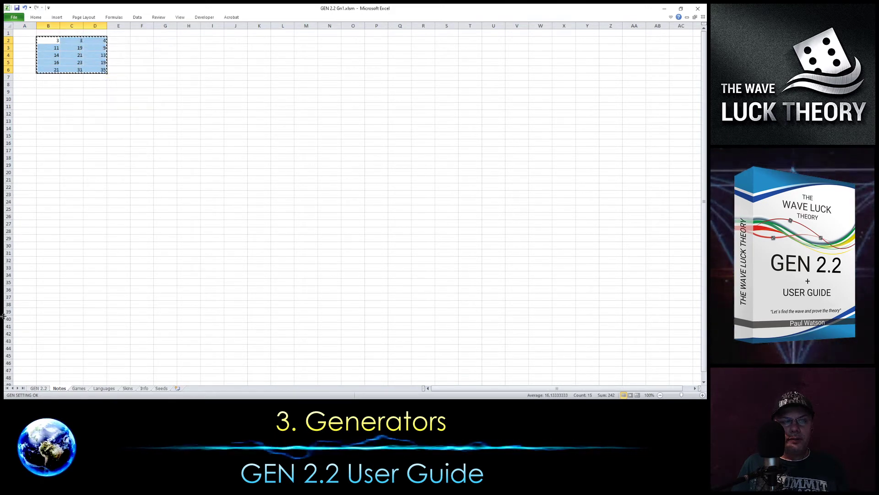
- Paste the copied draws as values into Gn1's Input table under Draw 1
left_click(40, 388)
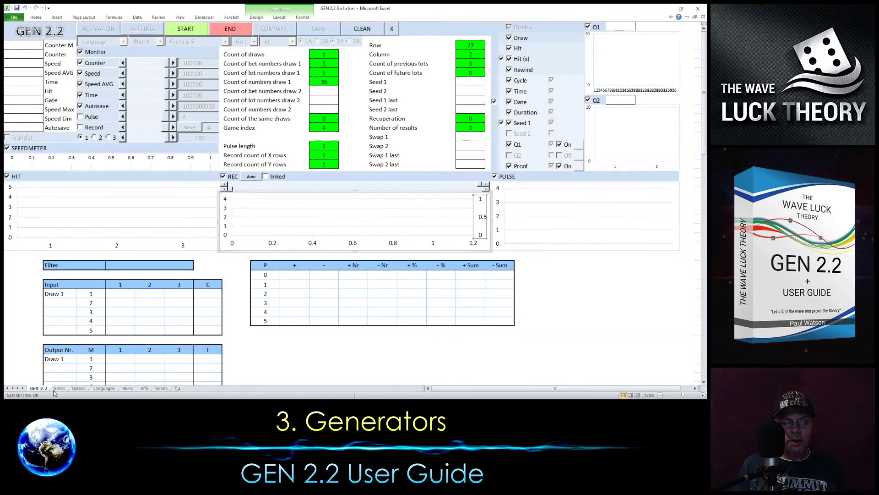
left_click(59, 388)
left_click(38, 389)
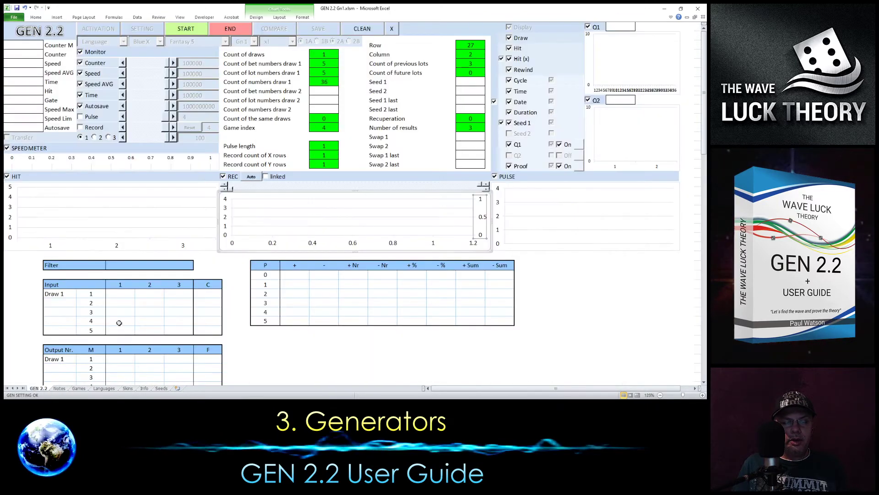
right_click(118, 296)
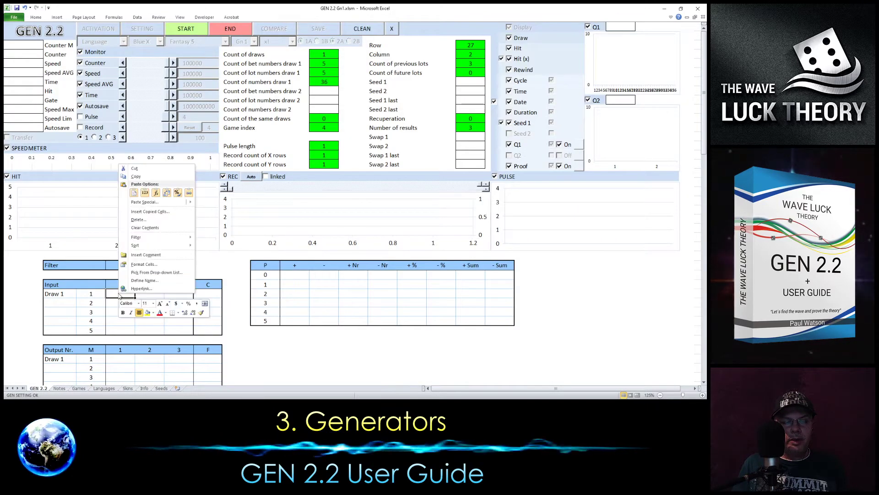
left_click(145, 192)
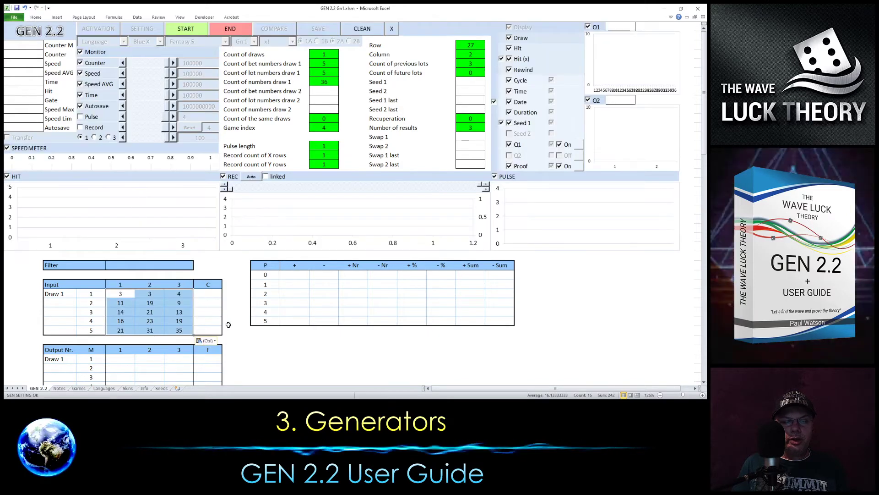
left_click(236, 340)
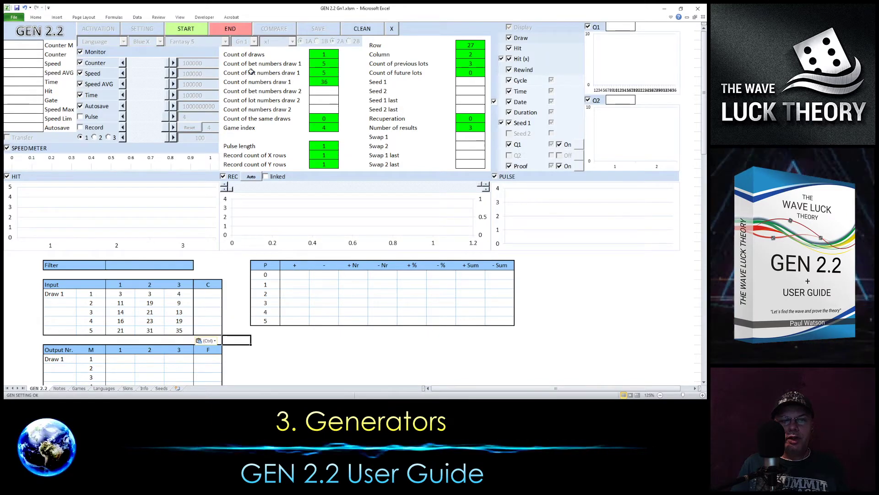
left_click(196, 29)
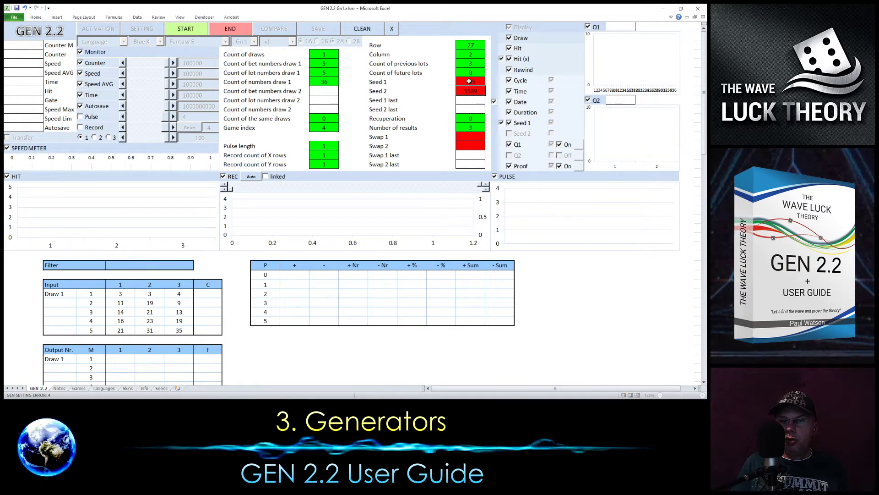
- Check Gn1's red-flagged Swap 1 cell and move to the Swap 1 last value
left_click(475, 135)
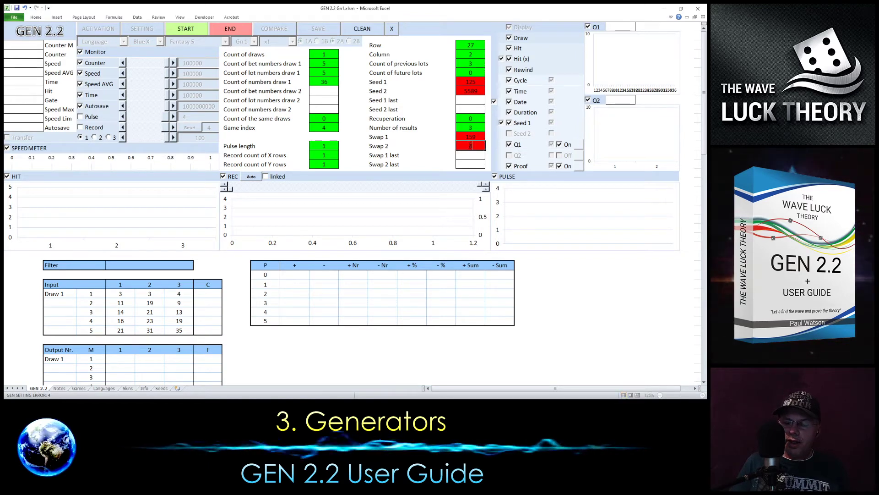
key("Return")
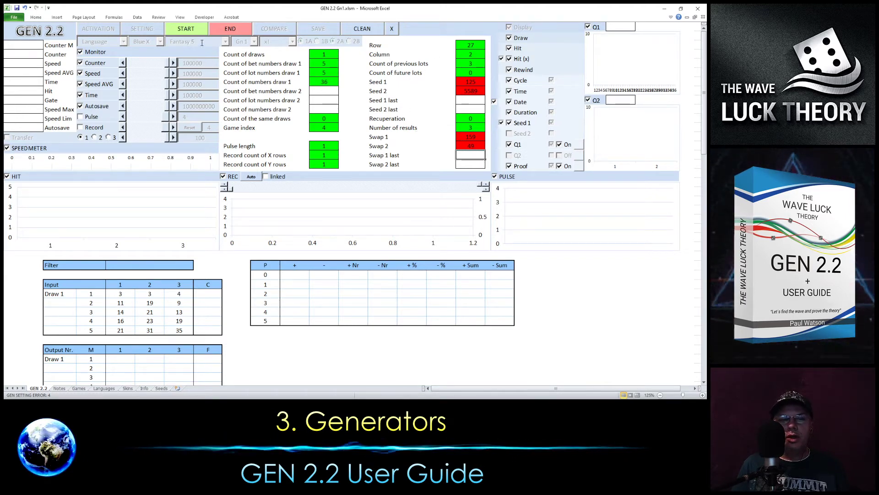
- Run the Gn1 generator until outputs appear, then pause it with Escape
left_click(195, 29)
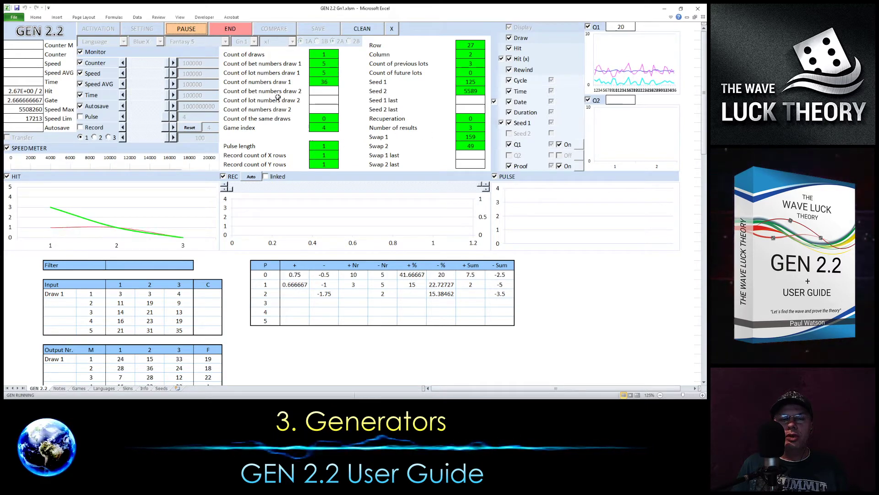
key("Escape")
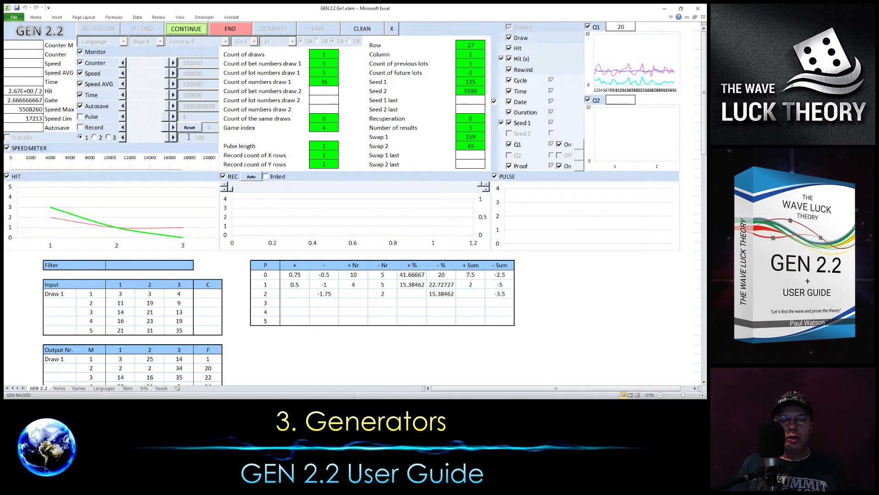
scroll(189, 137, "down", 11)
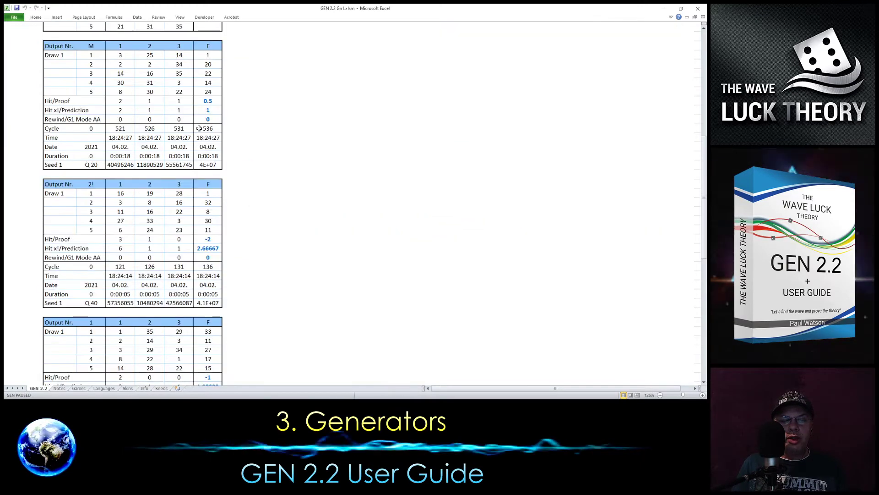
- Review Gn1's output Seed 1 values, then restore the window so Gn1 and Gn2 tile
left_click(69, 259)
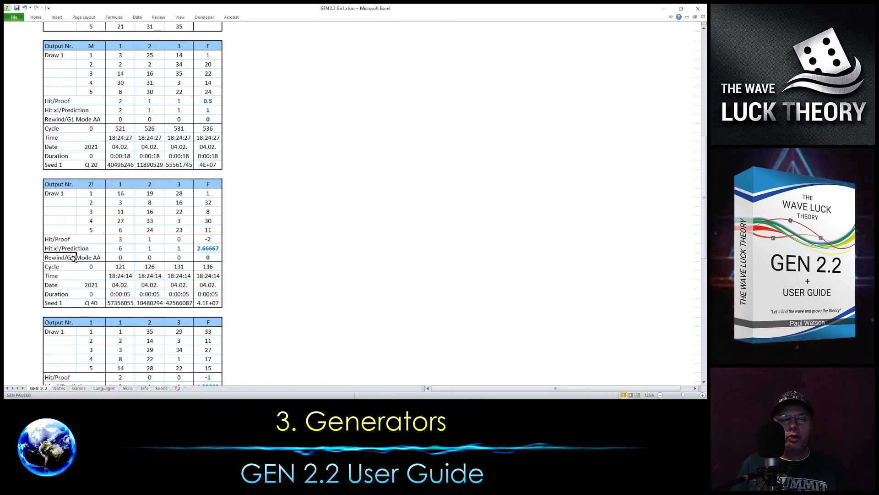
left_click_drag(123, 304, 179, 303)
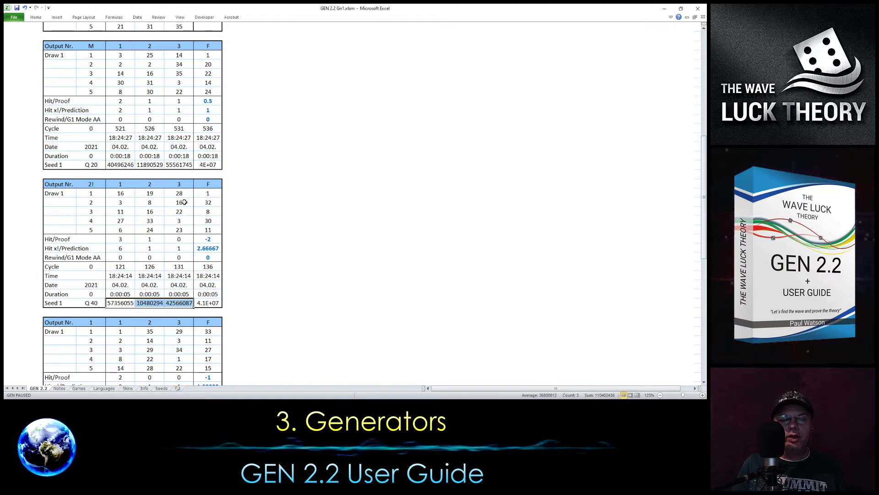
scroll(230, 195, "up", 11)
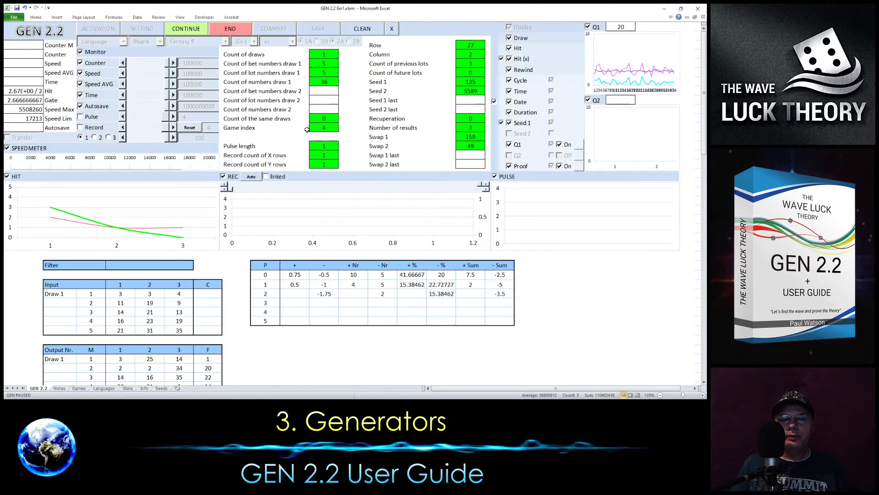
left_click(683, 8)
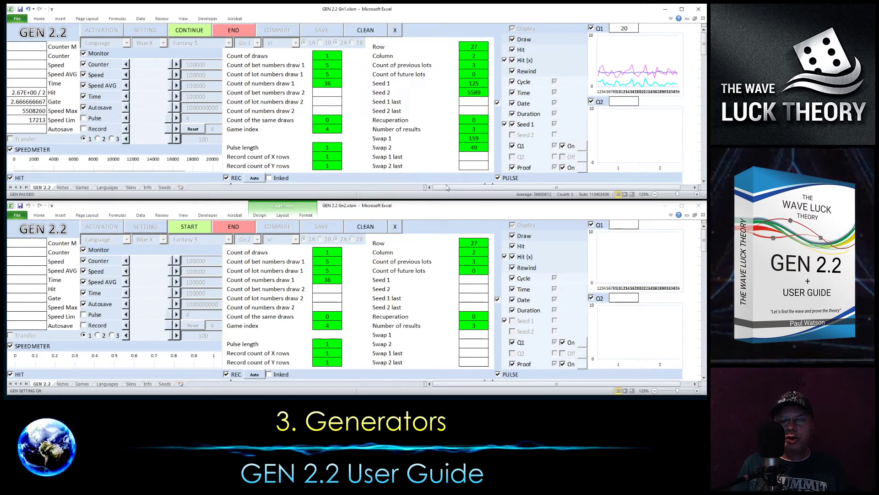
- Maximize Gn2 and copy the draw numbers in B2:D6 from its Notes sheet
left_click(454, 205)
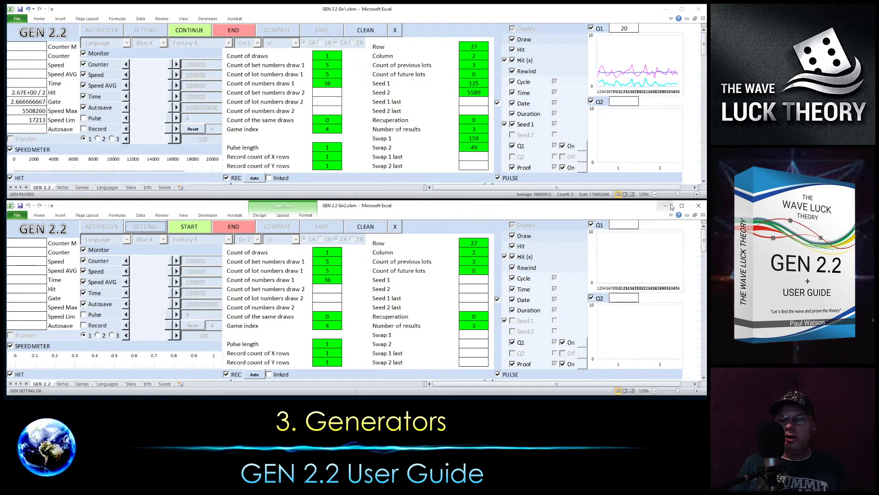
left_click(682, 206)
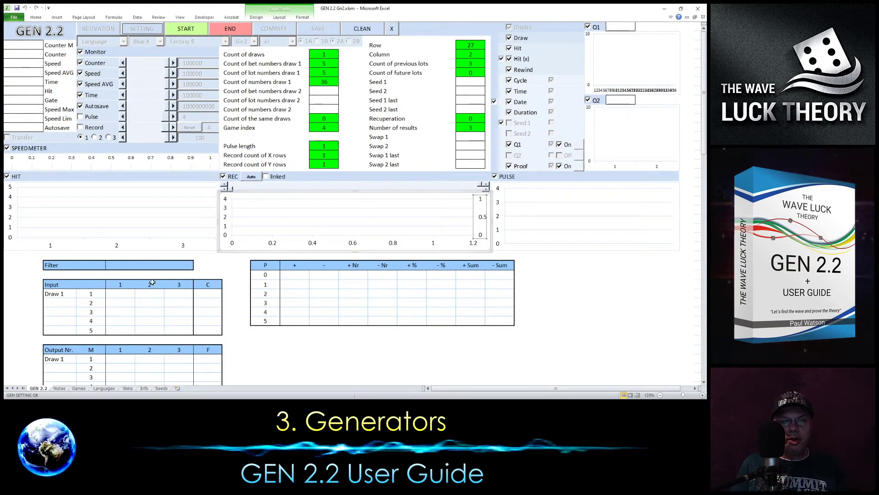
left_click(60, 389)
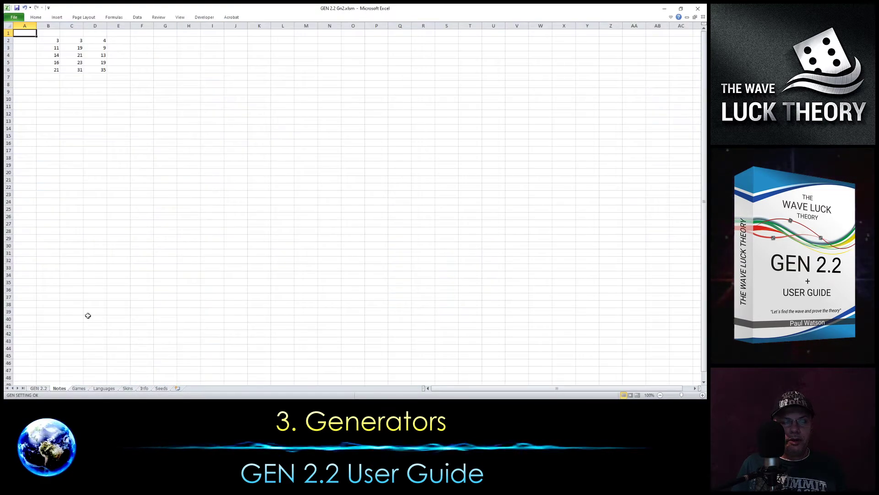
left_click_drag(57, 38, 92, 66)
right_click(92, 64)
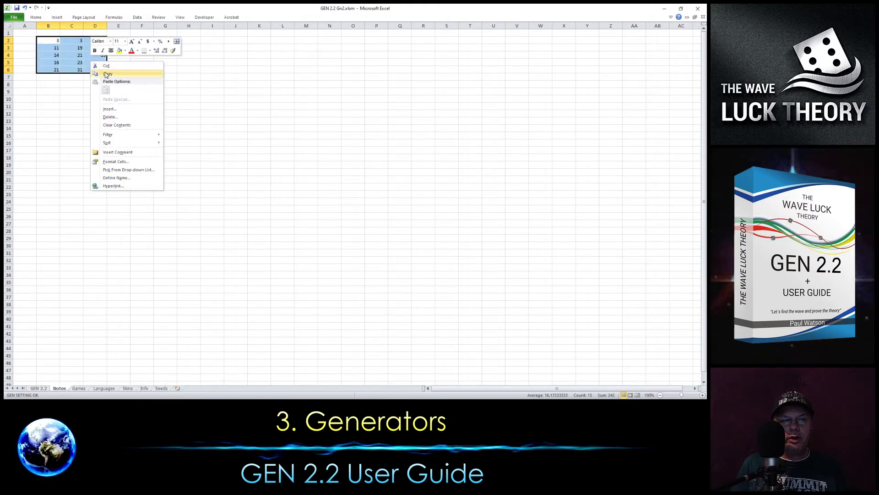
left_click(108, 73)
- Paste the copied draws as values into Gn2's Input table on the GEN 2.2 sheet
left_click(44, 389)
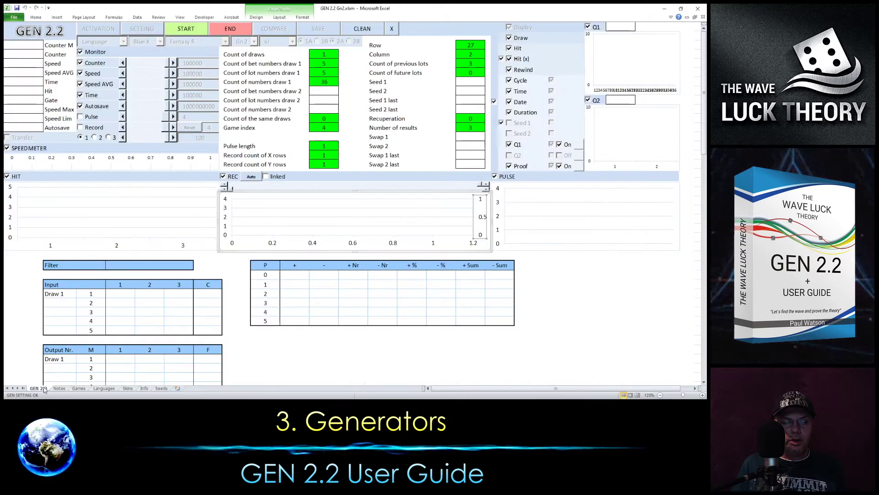
left_click(54, 389)
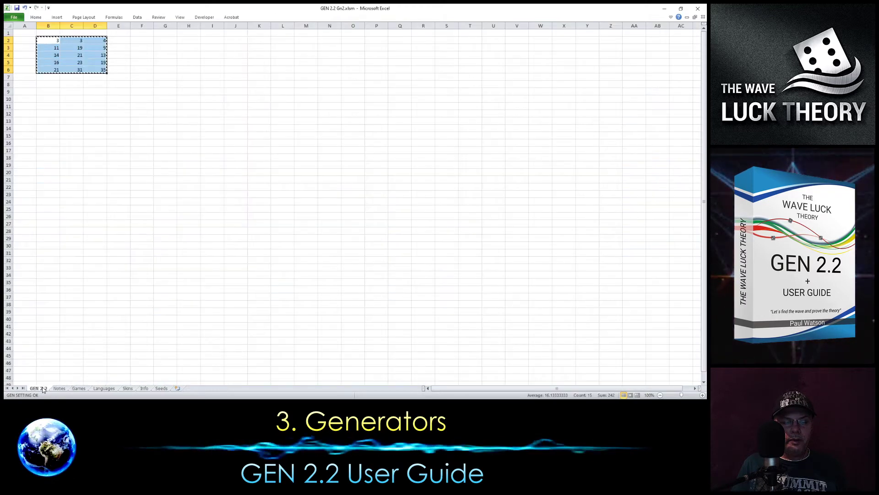
left_click(38, 388)
right_click(122, 294)
left_click(151, 193)
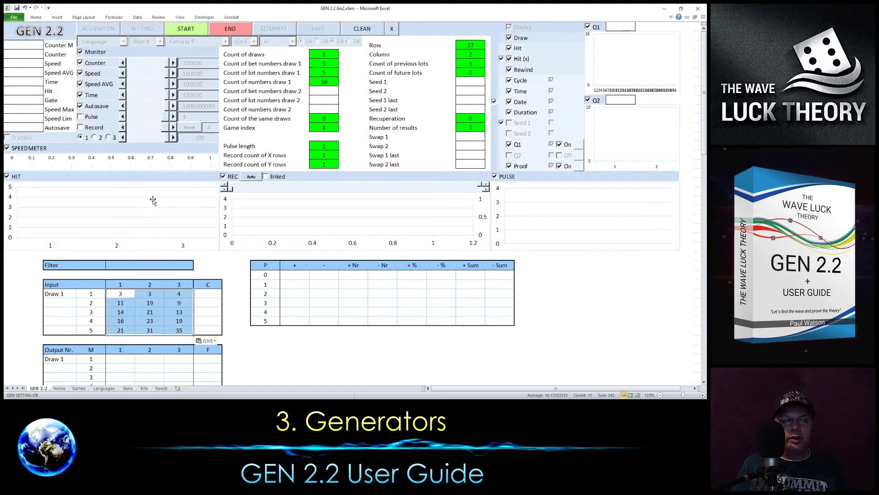
- Run the Gn2 generator and confirm its Swap and Seed cells stay empty
left_click(290, 338)
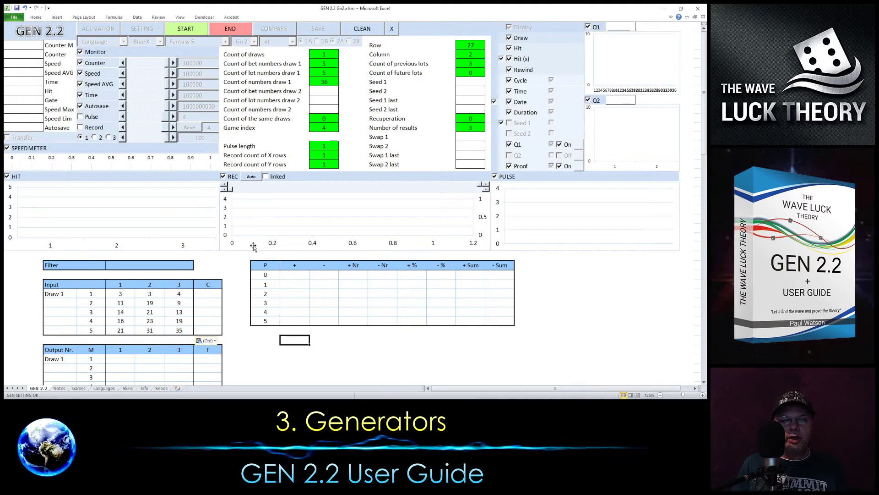
left_click(185, 29)
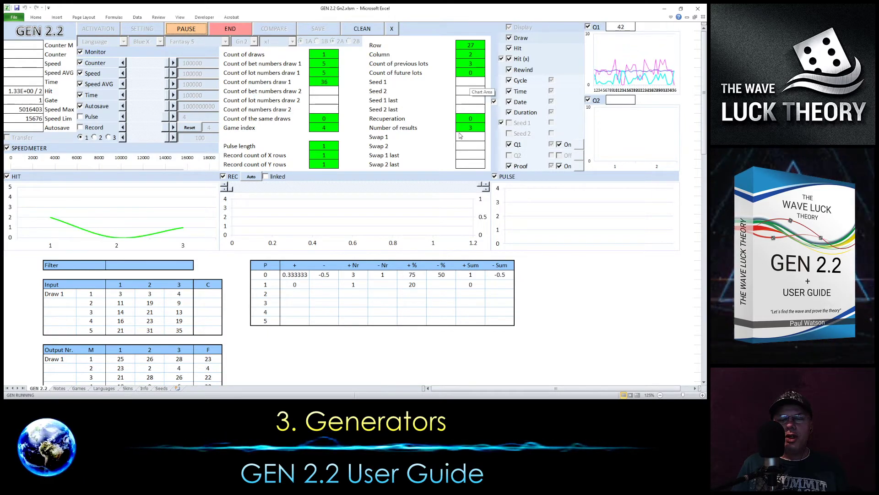
left_click_drag(470, 136, 470, 165)
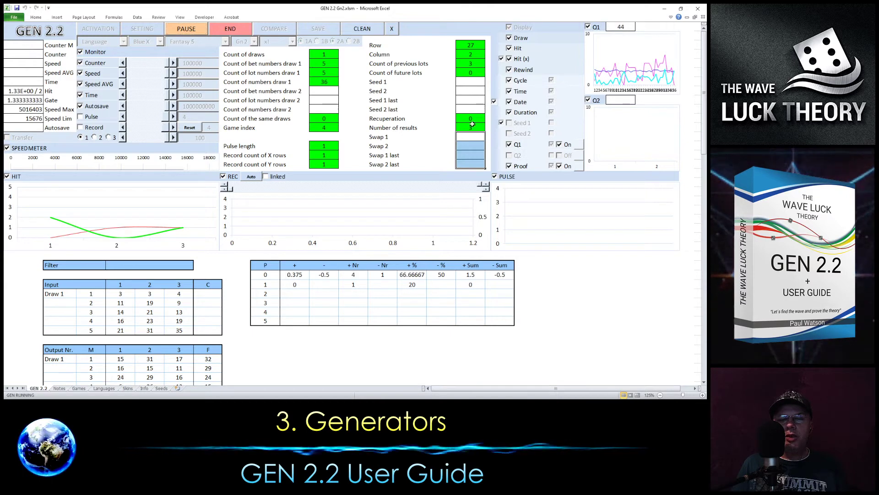
left_click_drag(468, 84, 459, 105)
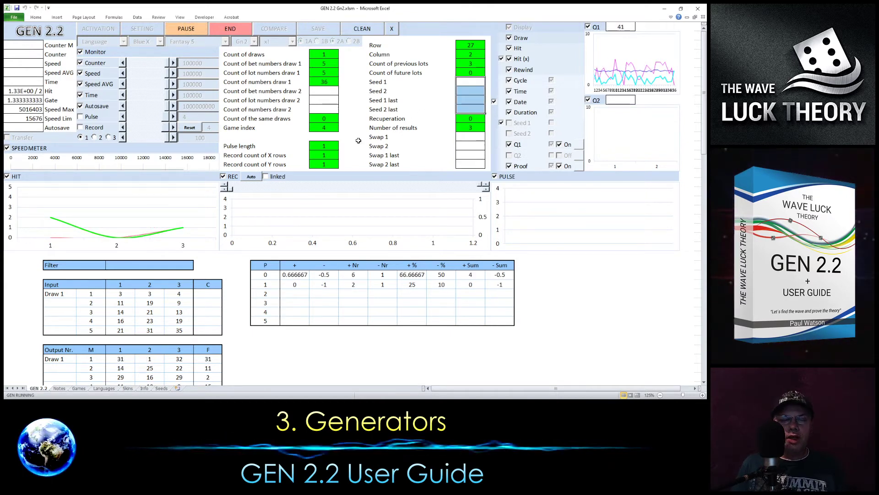
left_click(266, 349)
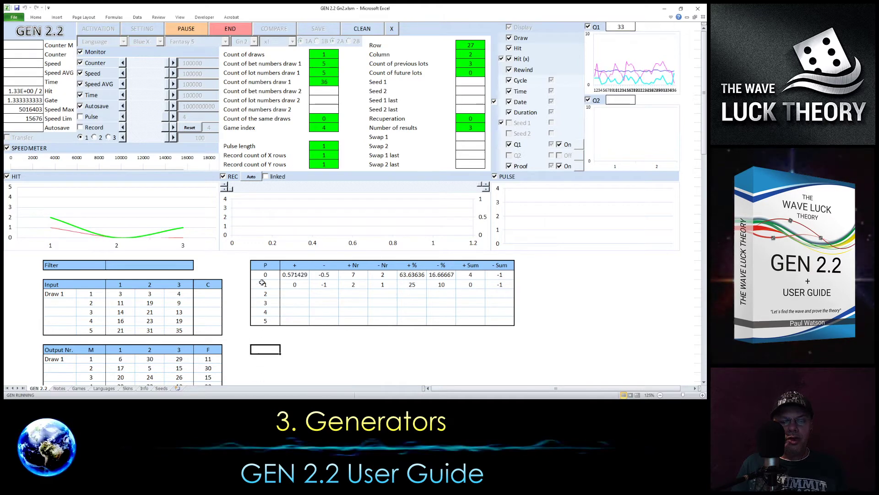
- Select the output's Seed 1 row to review it, then pause the Gn2 generator
scroll(262, 282, "down", 11)
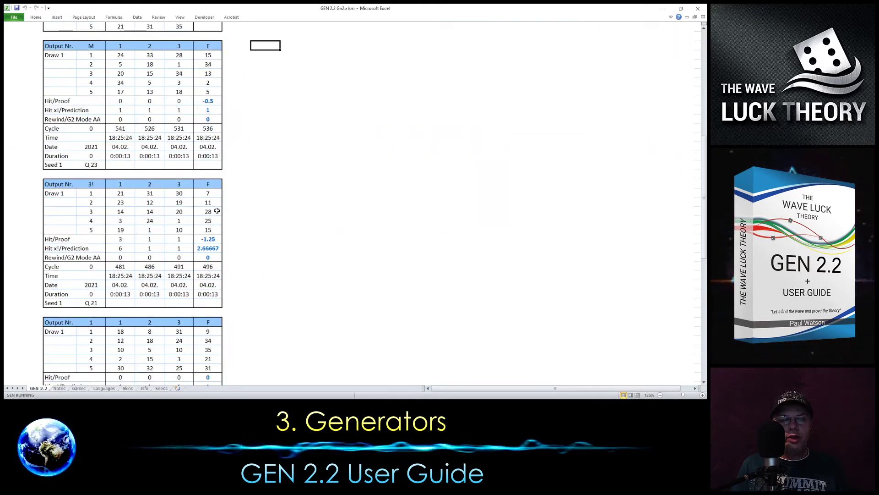
left_click(119, 303)
left_click_drag(120, 303, 211, 303)
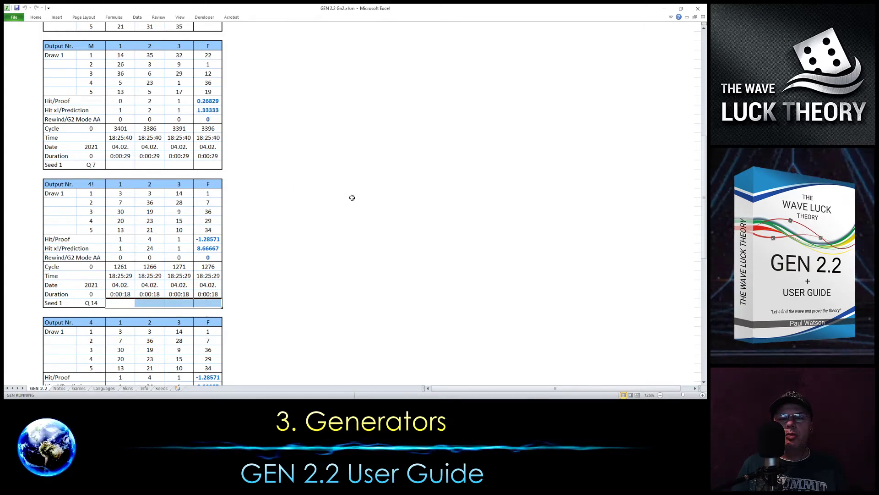
scroll(353, 196, "up", 11)
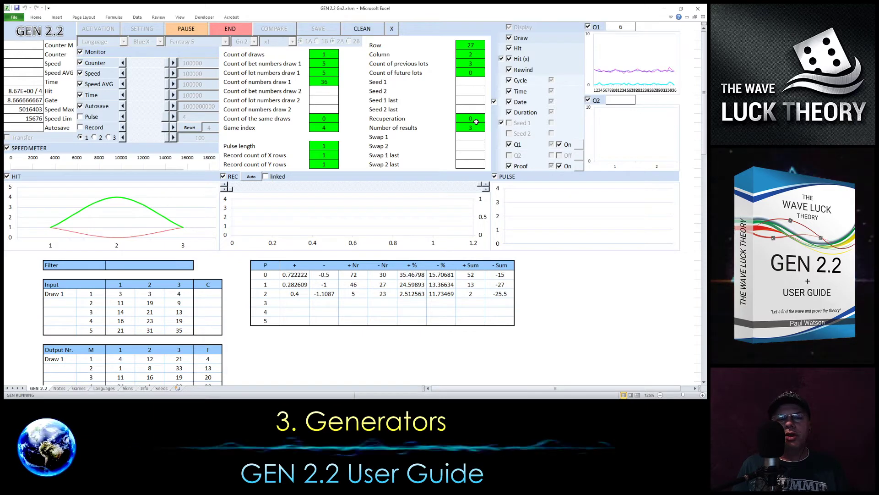
left_click(194, 31)
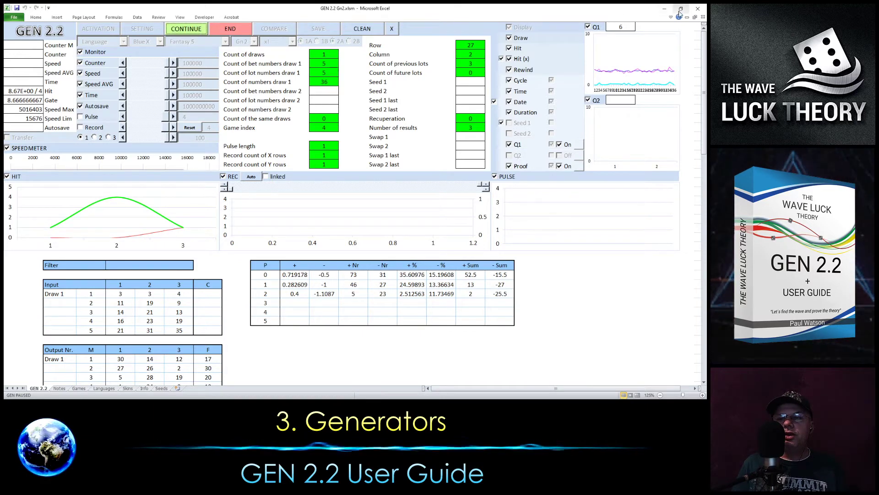